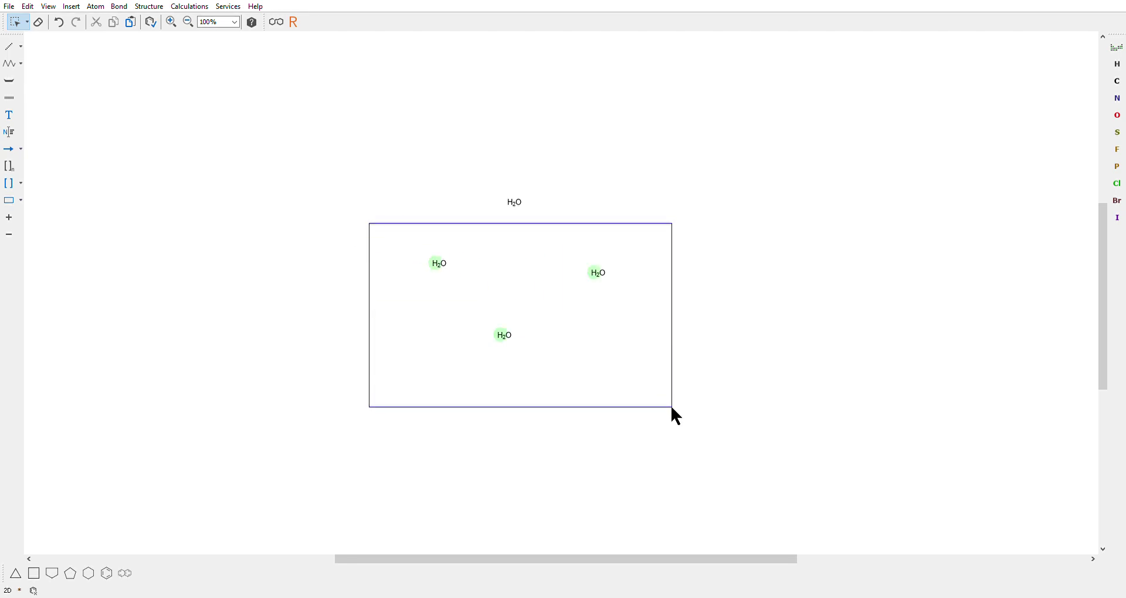
# Marquee-select the three lower H2O molecules
pyautogui.moveTo(672, 407); pyautogui.dragTo(672, 407)
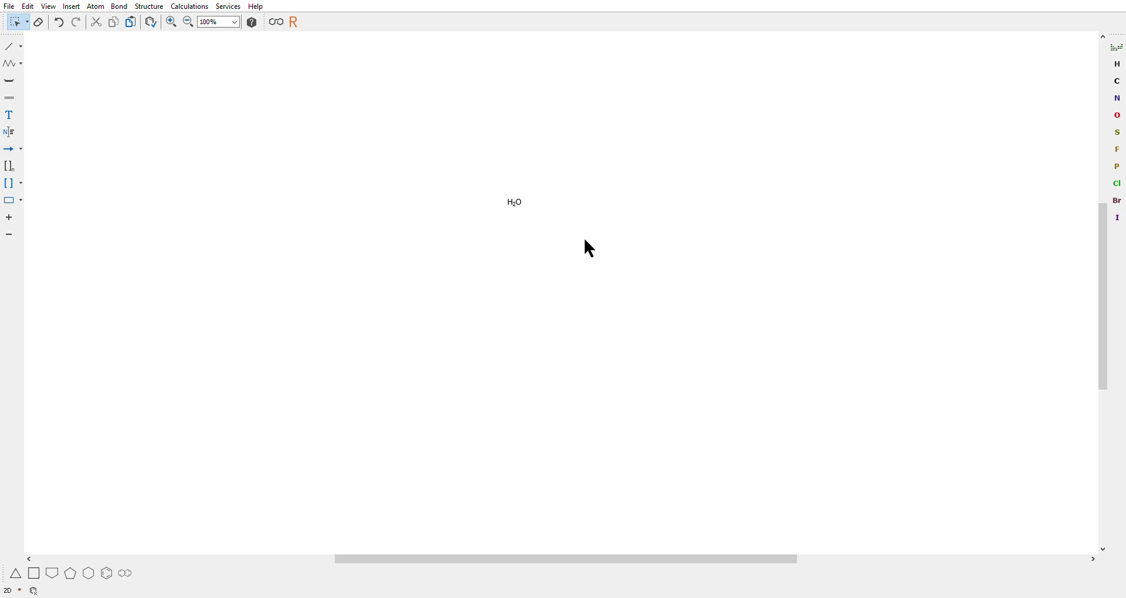
# Use Expand Groups on the top H2O label to draw it as an H–O–H structure
pyautogui.moveTo(467, 162); pyautogui.dragTo(568, 263)
pyautogui.rightClick(519, 205)
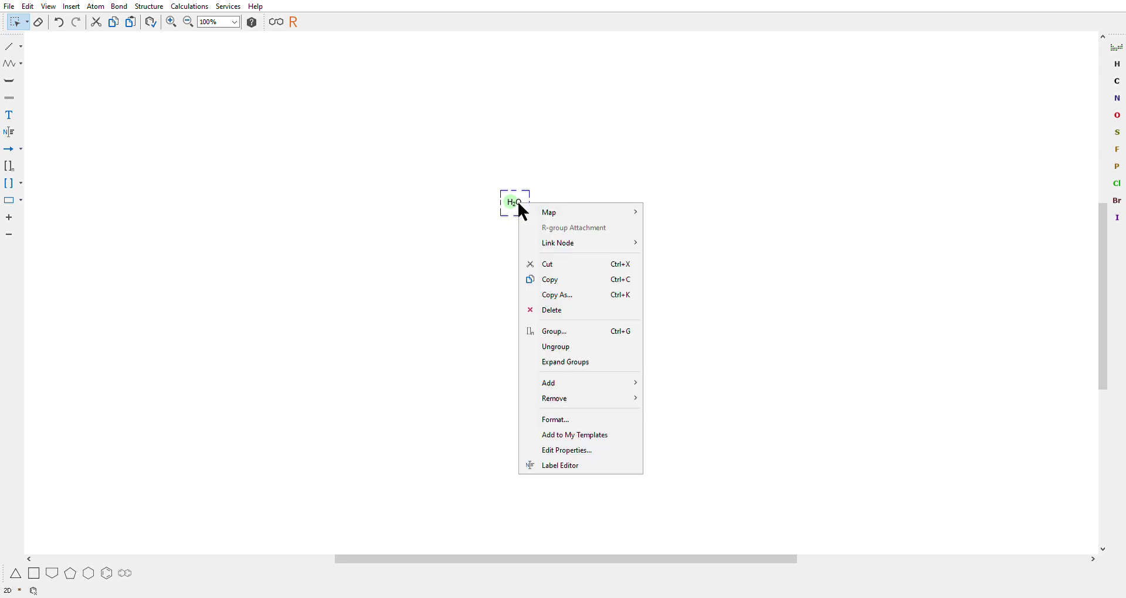
pyautogui.click(575, 370)
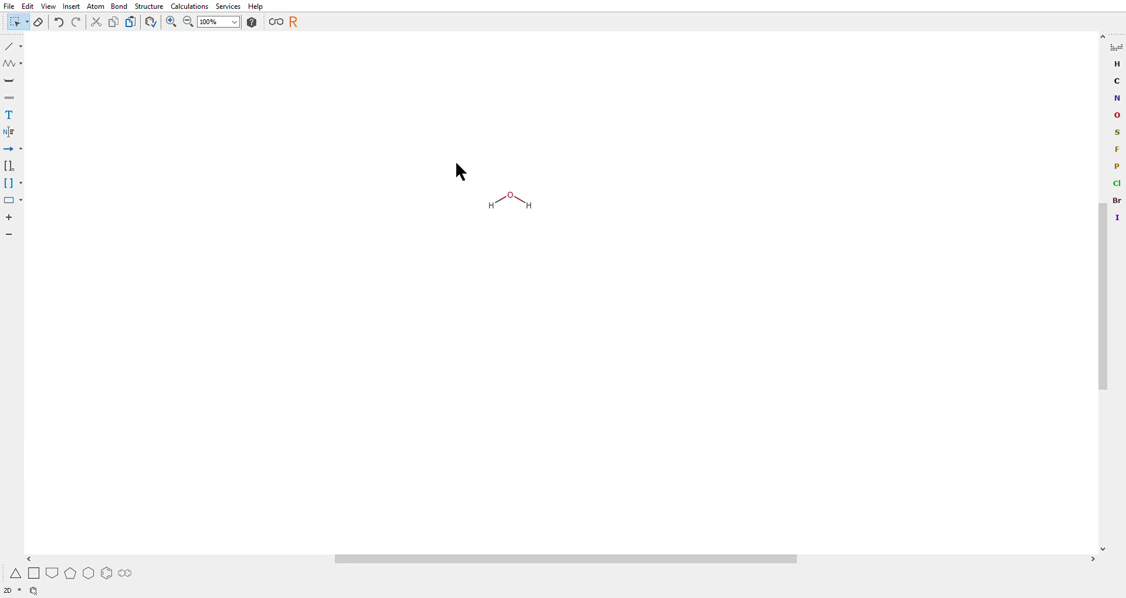
pyautogui.moveTo(457, 160); pyautogui.dragTo(587, 241)
pyautogui.click(520, 232)
pyautogui.click(500, 209)
pyautogui.click(552, 303)
# Draw four carbon chains around the water with the Chain tool
pyautogui.click(21, 63)
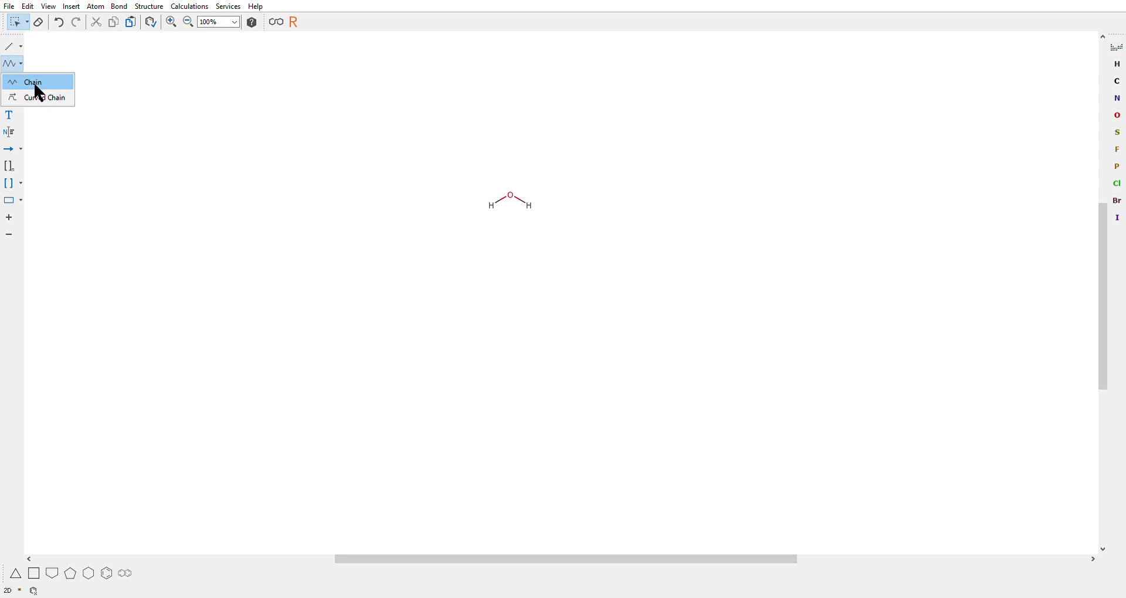
pyautogui.click(35, 84)
pyautogui.moveTo(374, 134); pyautogui.dragTo(416, 139)
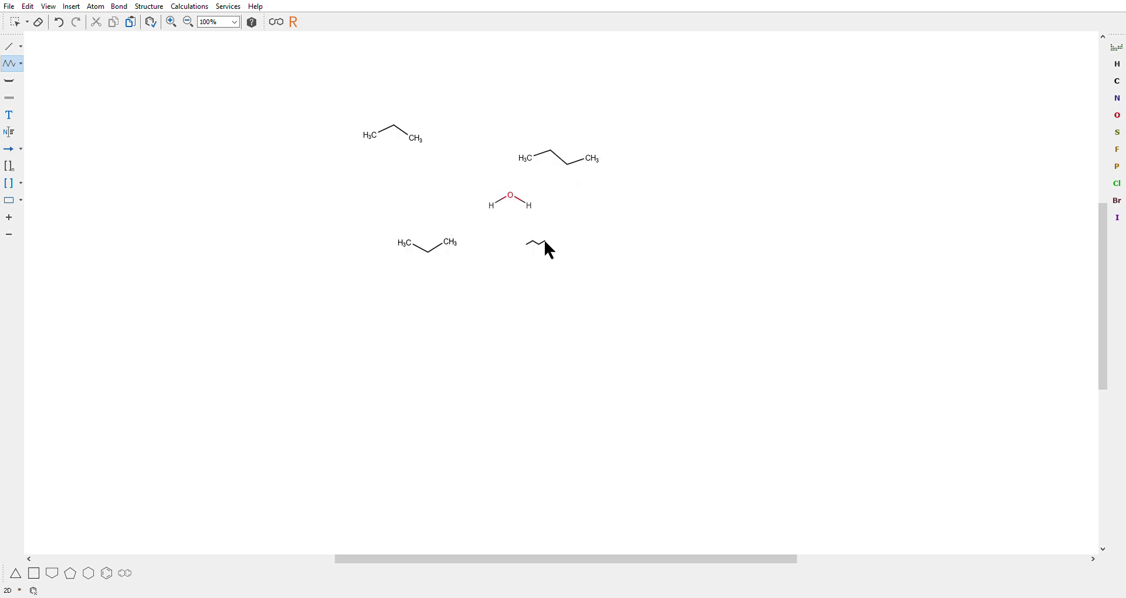
pyautogui.moveTo(578, 242); pyautogui.dragTo(579, 242)
# Delete the extra end carbon so the long chain has three carbons
pyautogui.press('Escape')
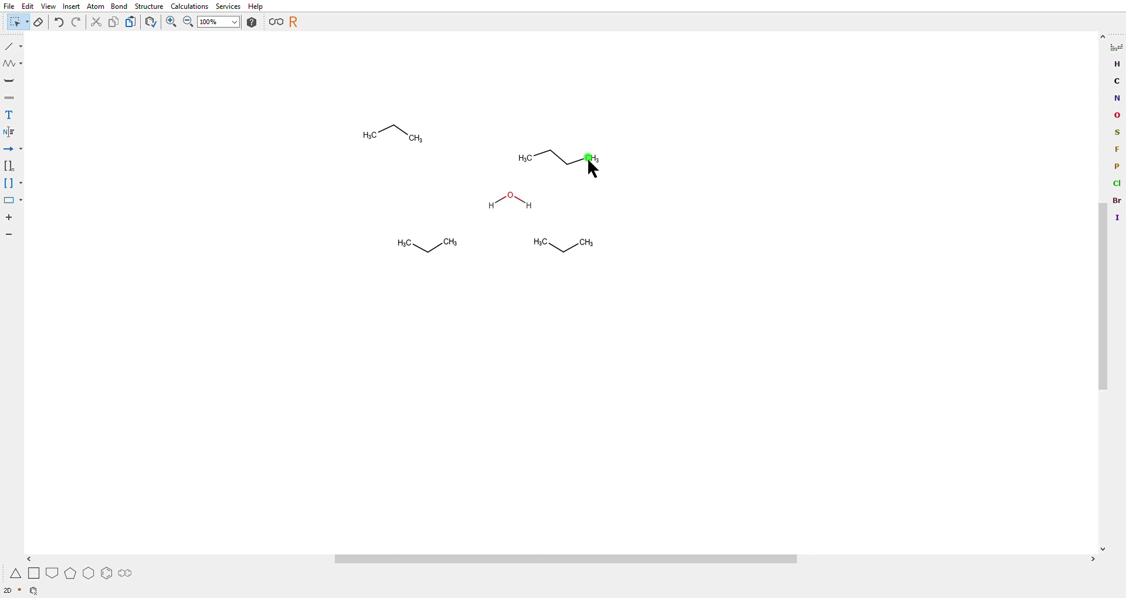
pyautogui.click(589, 158)
pyautogui.press('Delete')
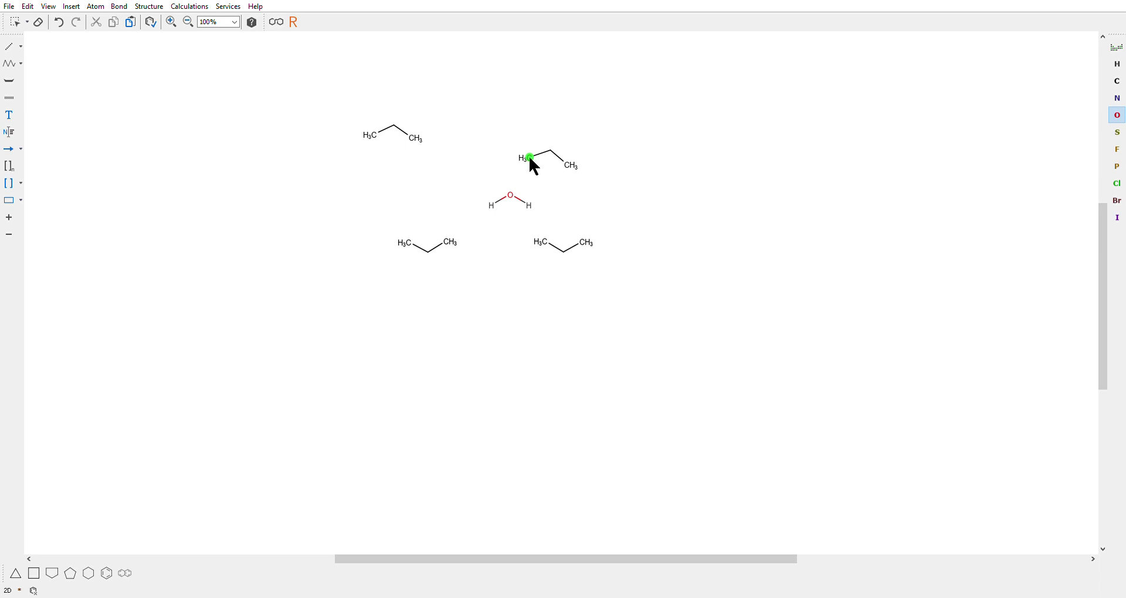
# Change each chain's terminal carbon to oxygen, giving four OH-ended ethanols
pyautogui.click(414, 138)
pyautogui.press('Escape')
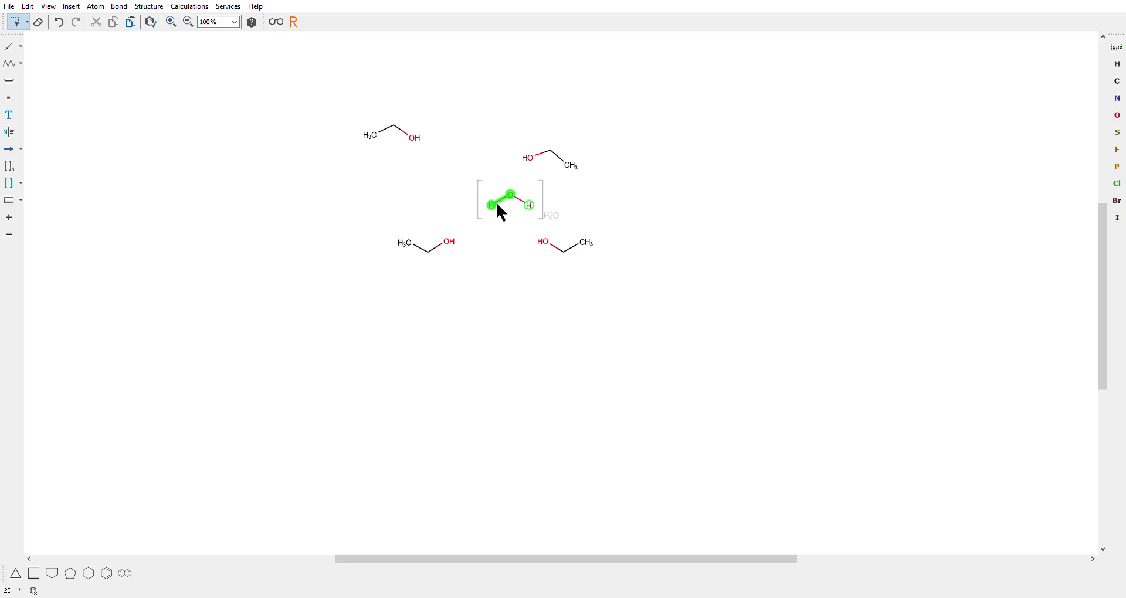
# Add explicit hydroxyl hydrogens to the top-left and bottom-left ethanol oxygens
pyautogui.click(414, 143)
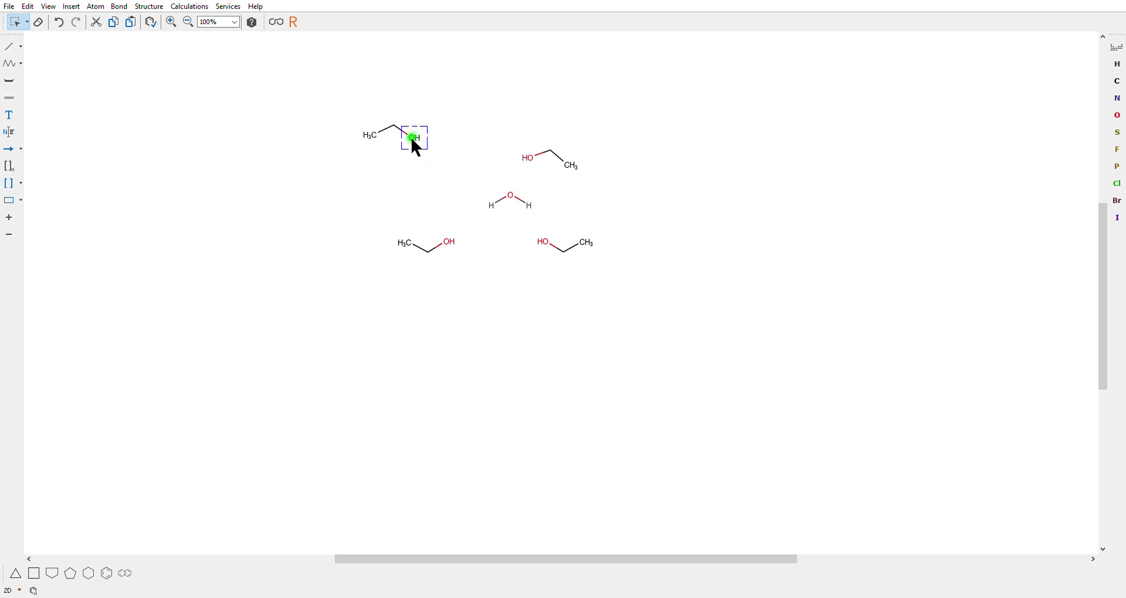
pyautogui.rightClick(415, 146)
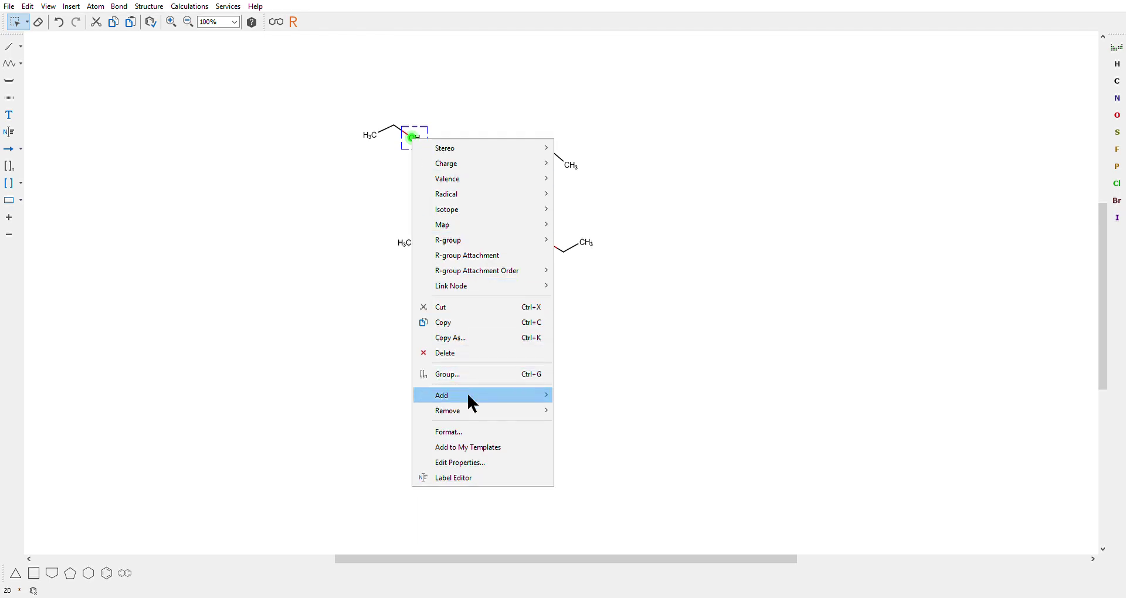
pyautogui.moveTo(466, 394)
pyautogui.click(618, 397)
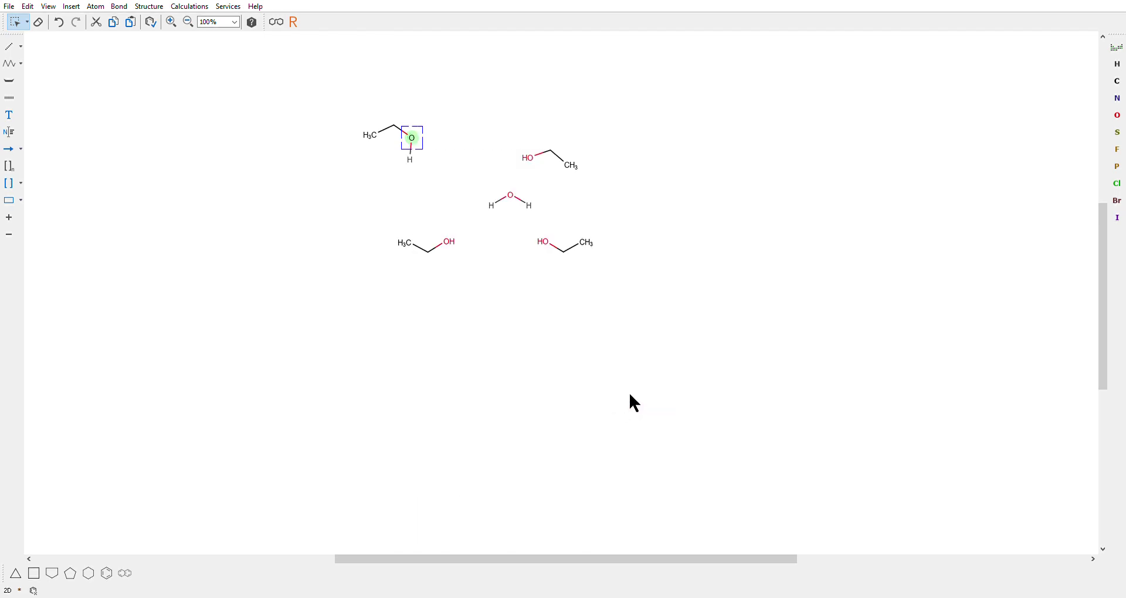
pyautogui.click(300, 292)
pyautogui.moveTo(452, 179); pyautogui.dragTo(395, 123)
pyautogui.click(454, 282)
pyautogui.click(446, 243)
pyautogui.rightClick(446, 243)
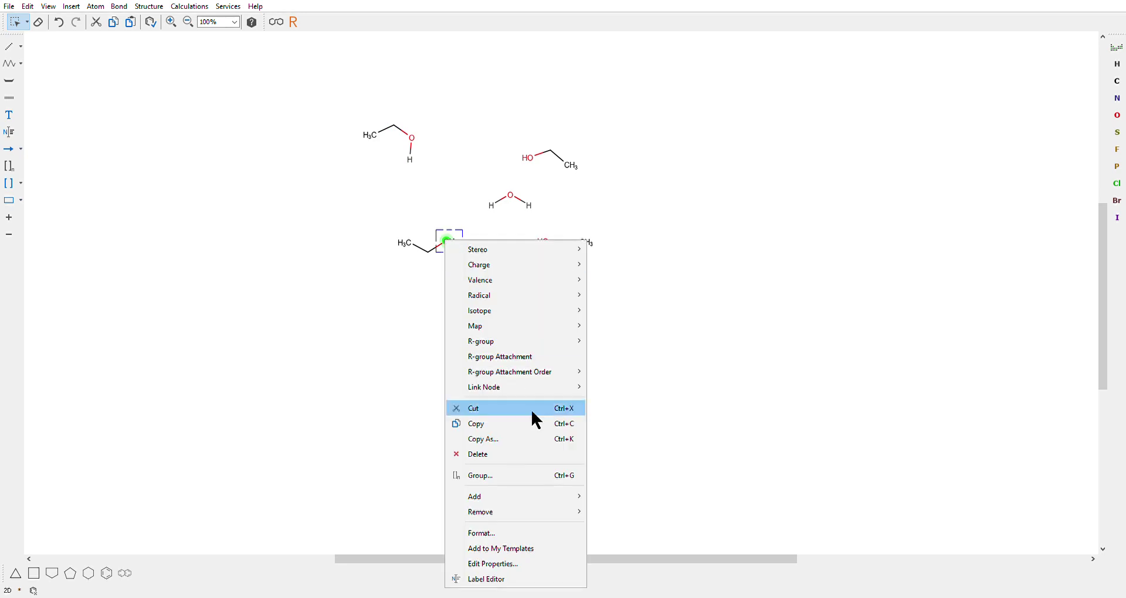
pyautogui.moveTo(537, 496)
pyautogui.click(608, 498)
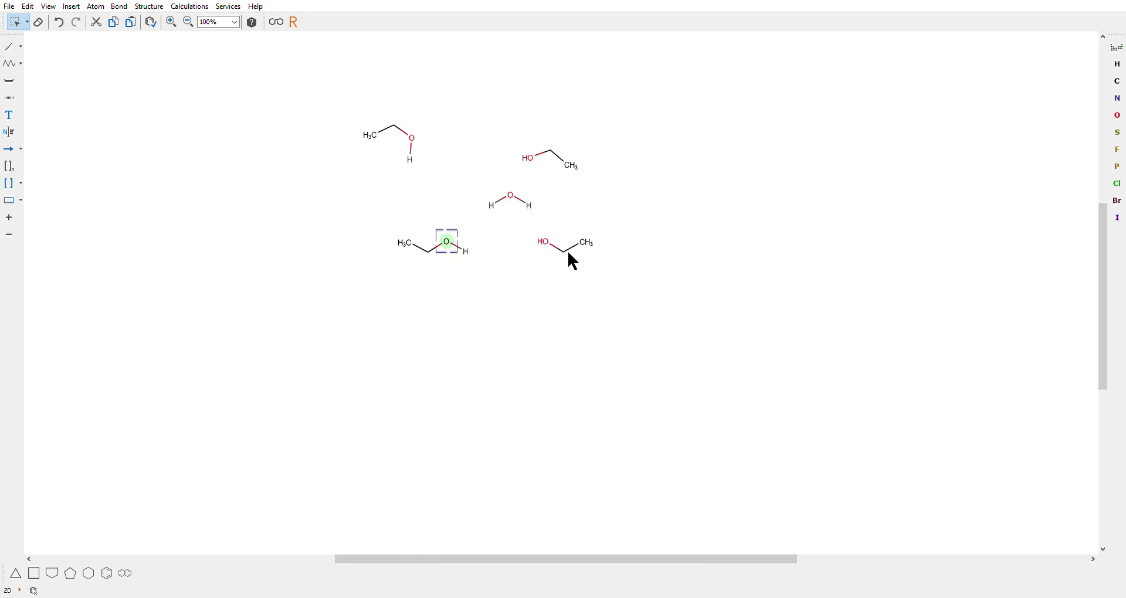
# Add explicit hydroxyl hydrogens to the top-right and bottom-right ethanol oxygens
pyautogui.click(530, 158)
pyautogui.rightClick(530, 158)
pyautogui.moveTo(603, 410)
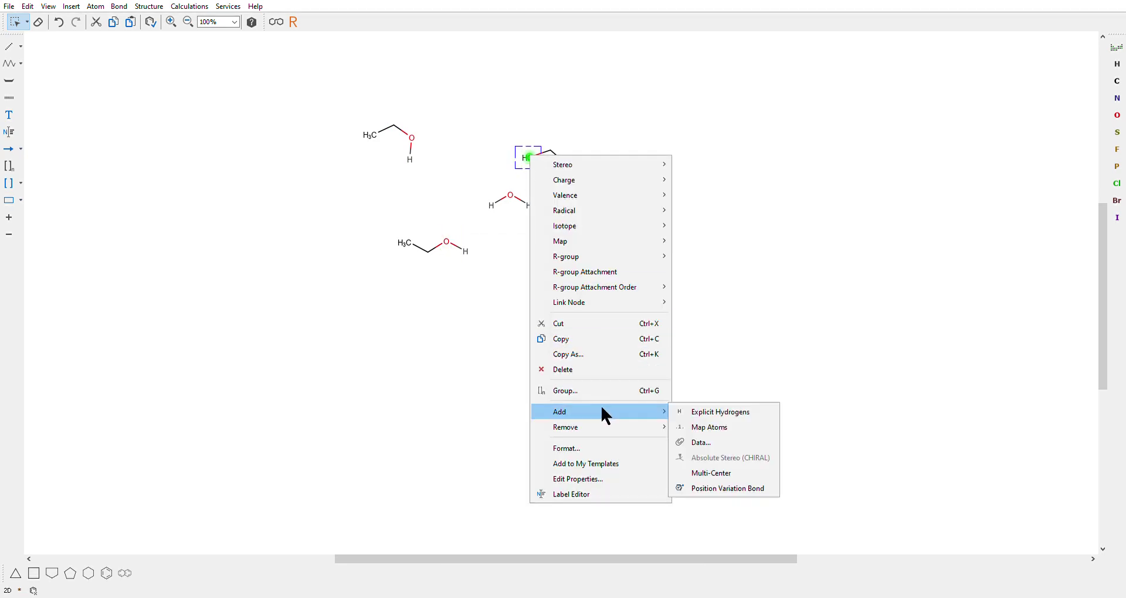
pyautogui.click(713, 412)
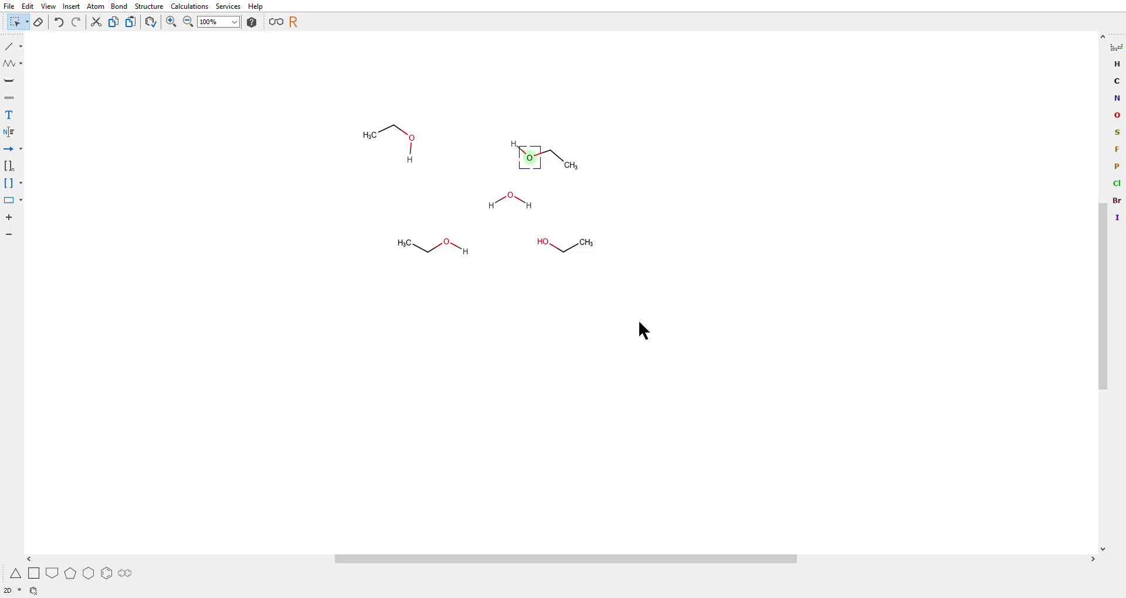
pyautogui.click(546, 242)
pyautogui.rightClick(546, 242)
pyautogui.moveTo(624, 502)
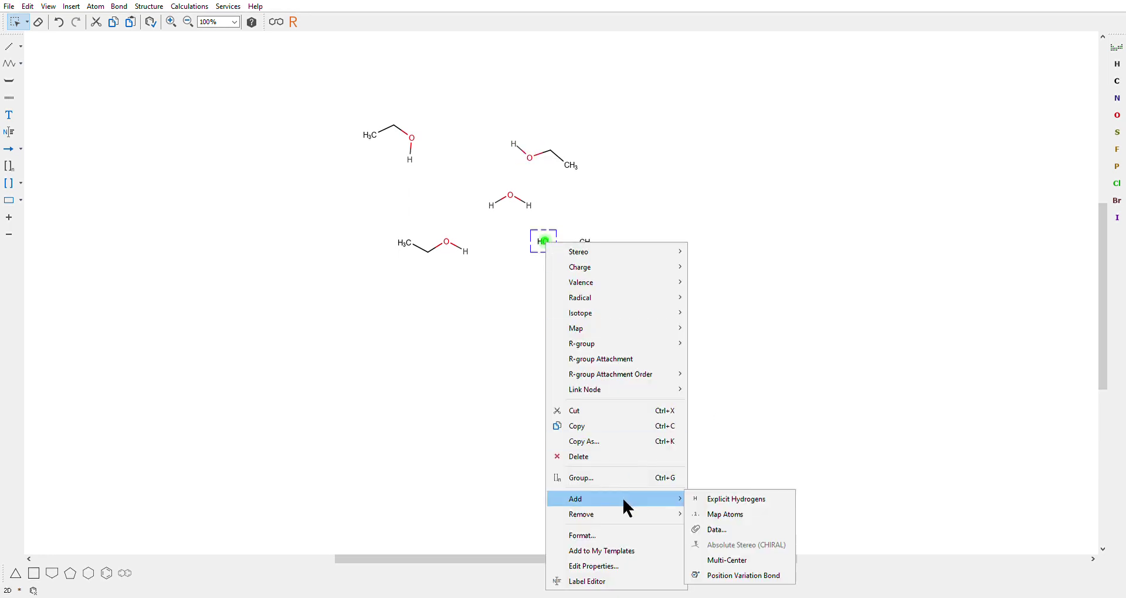
pyautogui.click(727, 499)
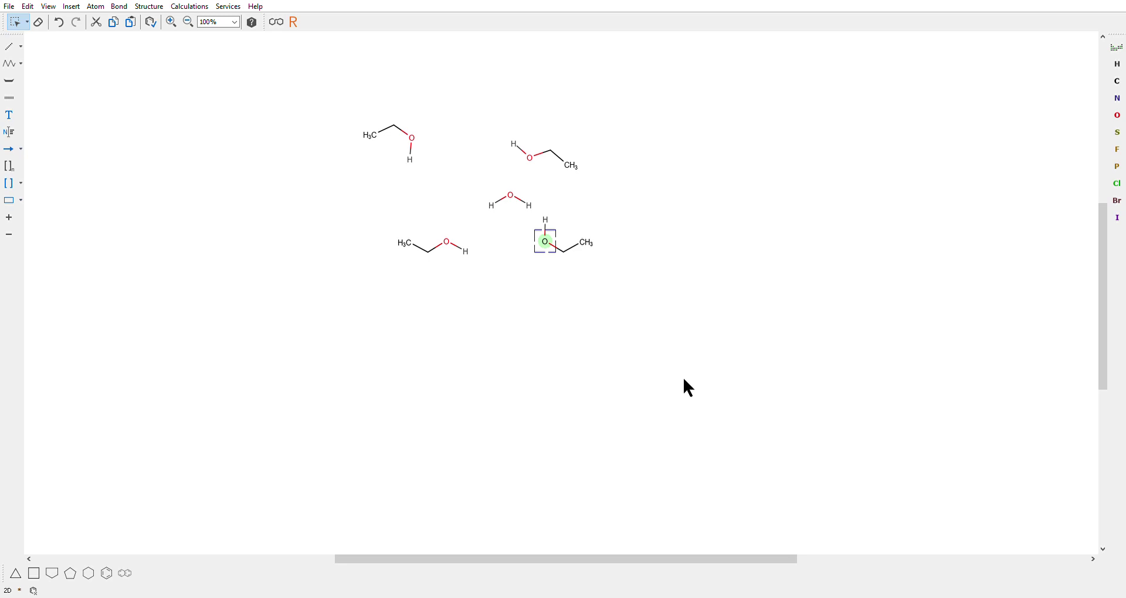
pyautogui.click(615, 336)
# Move the lower-left ethanol up toward the water and rotate it so its OH faces the water
pyautogui.moveTo(346, 219); pyautogui.dragTo(506, 301)
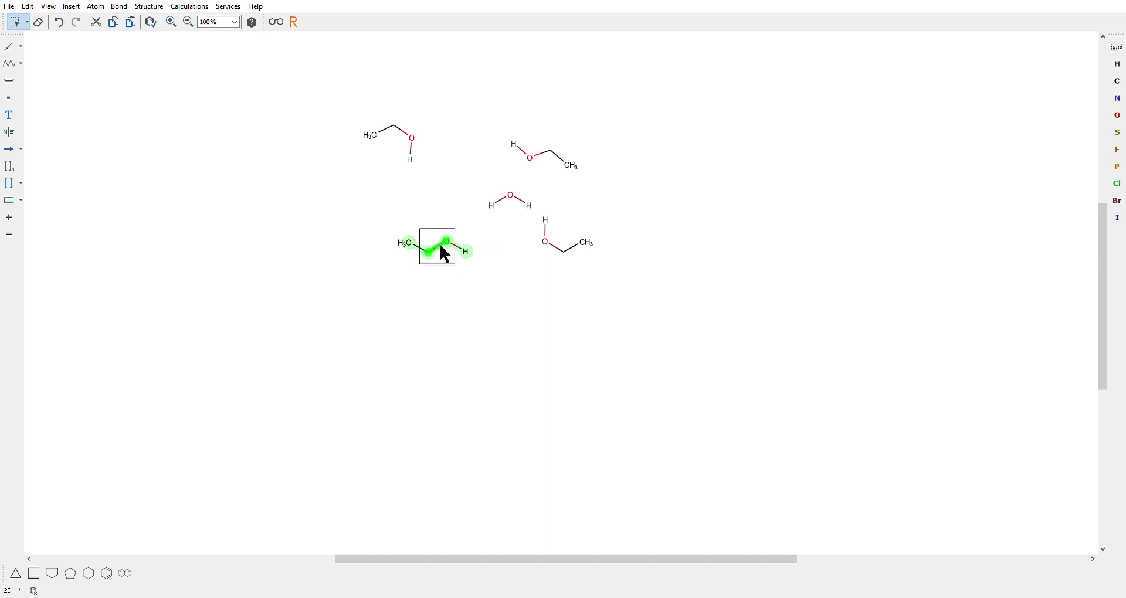
pyautogui.moveTo(446, 254); pyautogui.dragTo(467, 234)
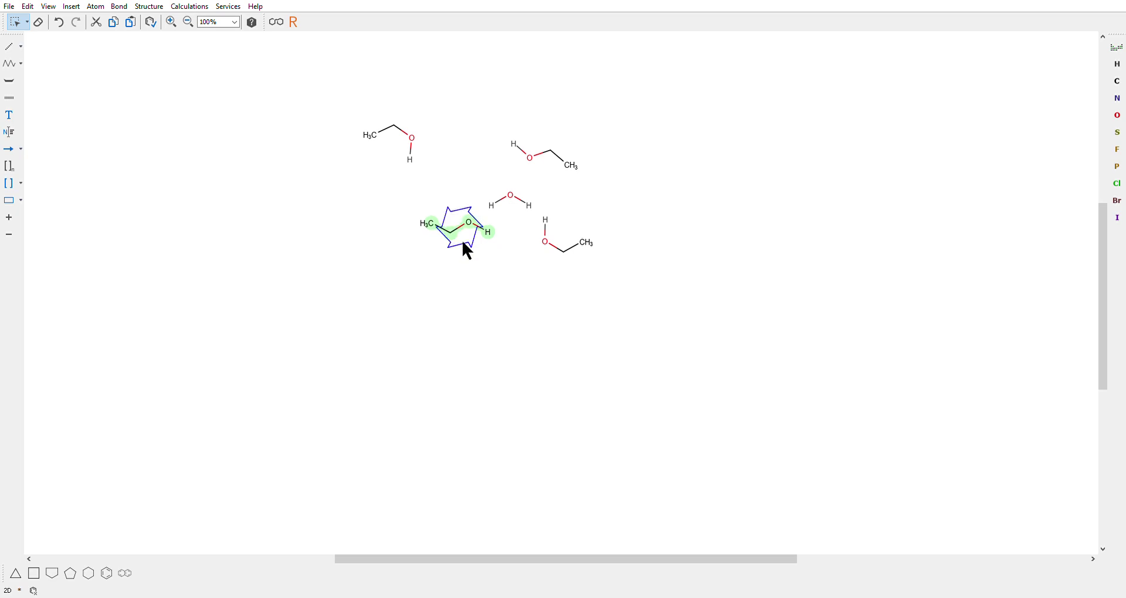
pyautogui.moveTo(463, 243)
pyautogui.mouseDown()
pyautogui.moveTo(450, 242)
pyautogui.moveTo(467, 239)
pyautogui.moveTo(462, 225)
pyautogui.mouseUp()
pyautogui.moveTo(607, 269); pyautogui.dragTo(531, 211)
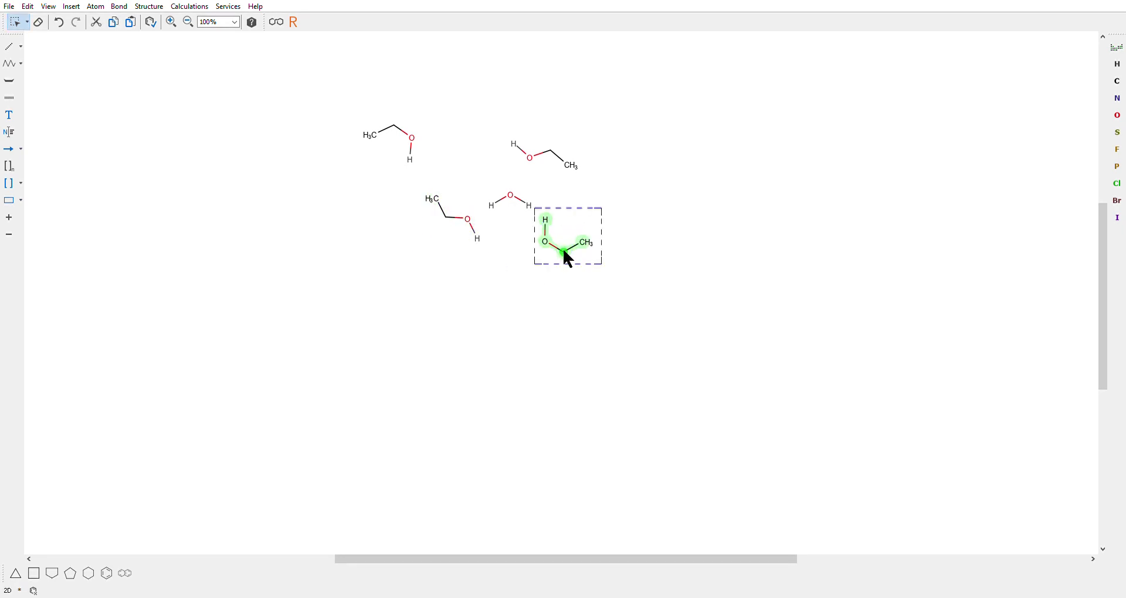
# Rotate the lower-right ethanol so its OH faces the water
pyautogui.click(561, 244)
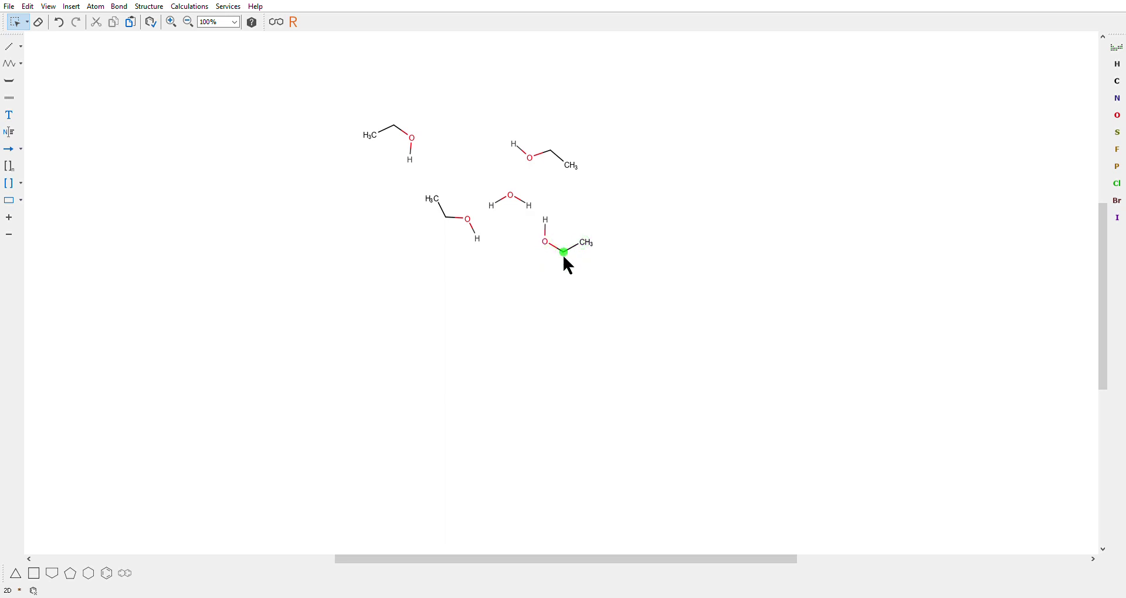
pyautogui.moveTo(604, 271); pyautogui.dragTo(532, 207)
pyautogui.moveTo(552, 246)
pyautogui.mouseDown()
pyautogui.moveTo(516, 226)
pyautogui.moveTo(555, 234)
pyautogui.mouseUp()
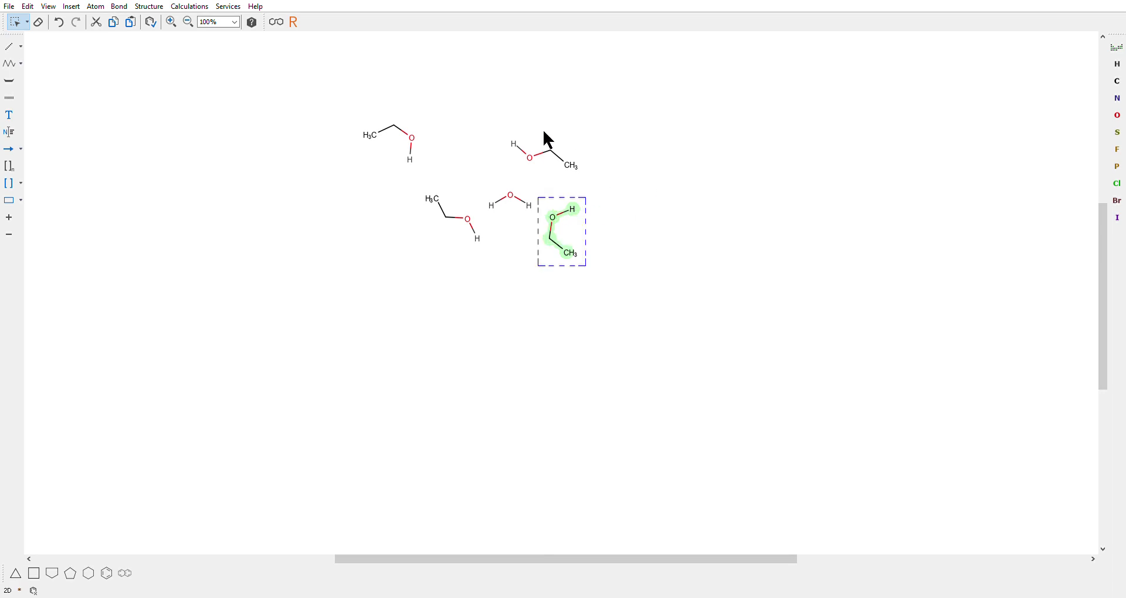
# Reposition the upper-right and upper-left ethanols beside the water with OH facing inward
pyautogui.moveTo(500, 123); pyautogui.dragTo(574, 179)
pyautogui.click(576, 169)
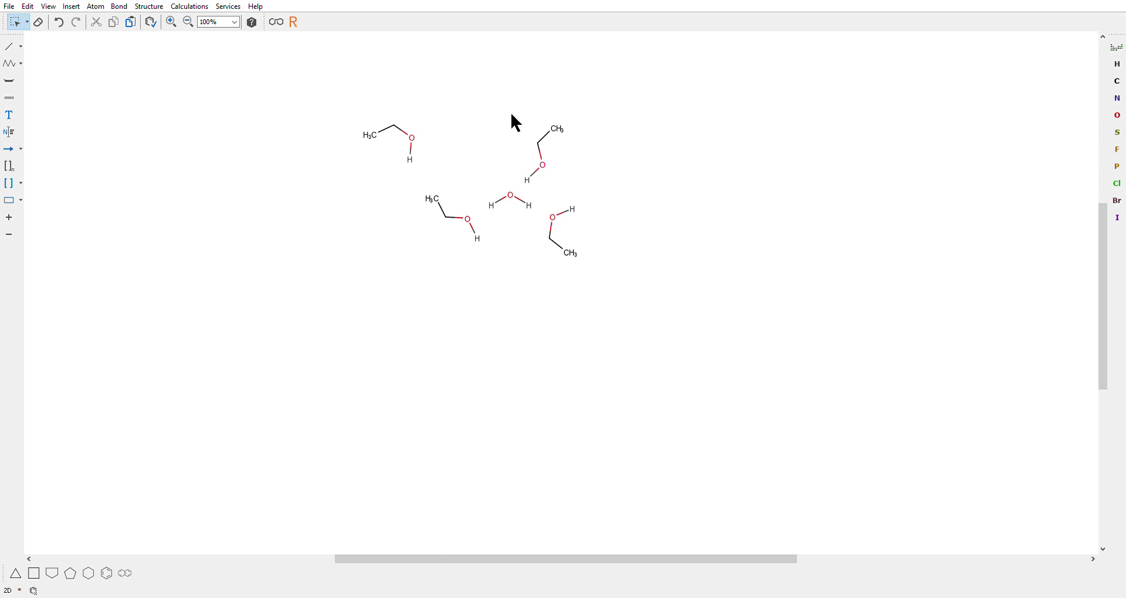
pyautogui.moveTo(511, 114); pyautogui.dragTo(545, 154)
pyautogui.moveTo(352, 117); pyautogui.dragTo(472, 171)
pyautogui.click(437, 326)
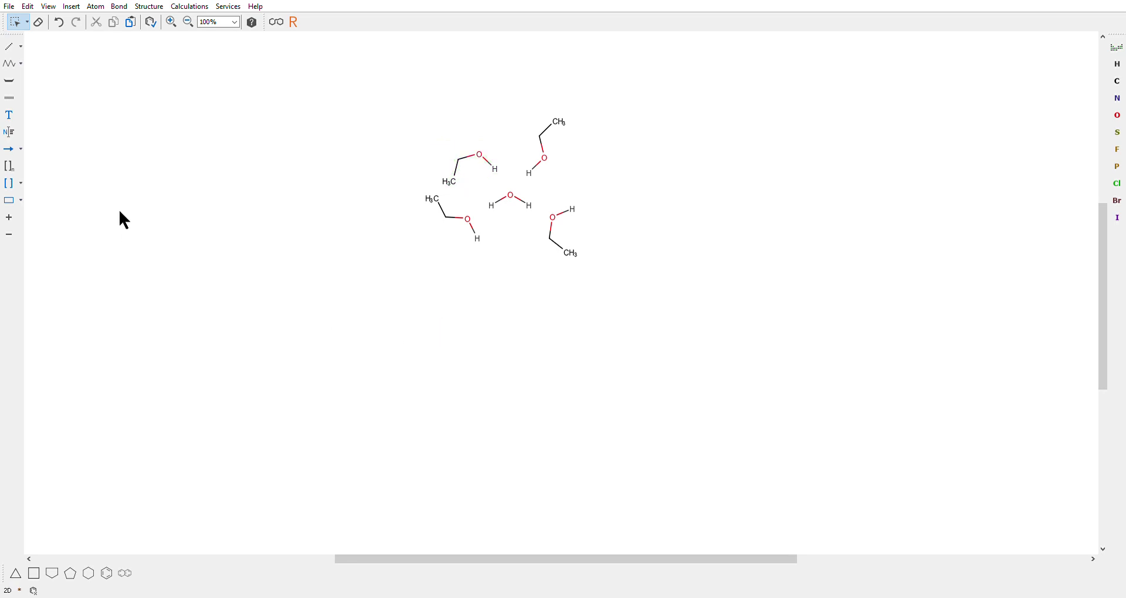
# Draw Any-type bonds linking all four ethanols to the water's O and H atoms
pyautogui.click(22, 46)
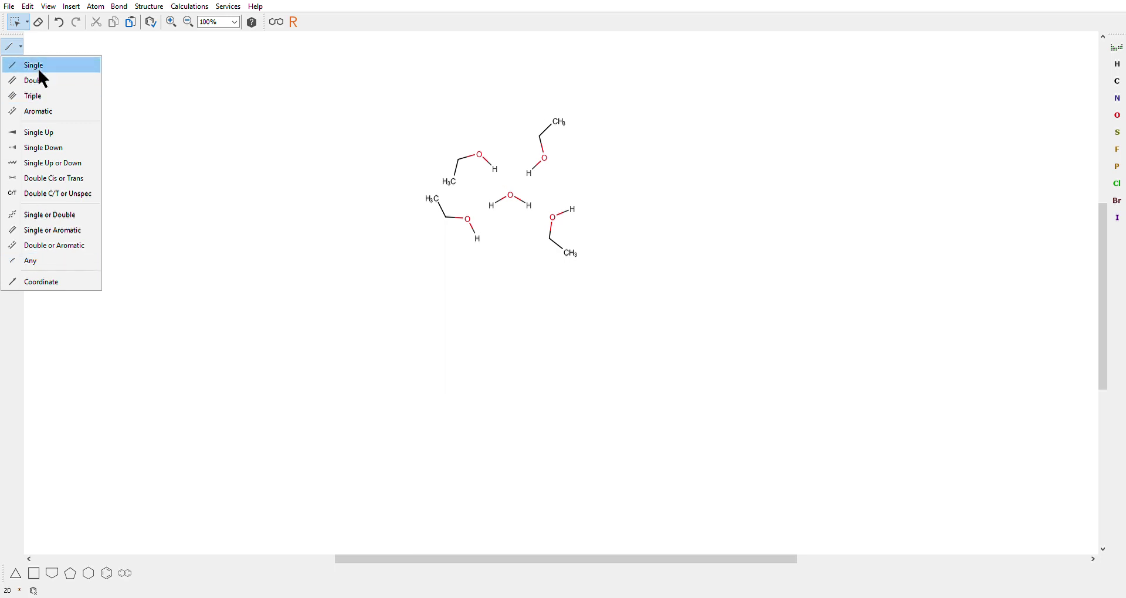
pyautogui.click(55, 270)
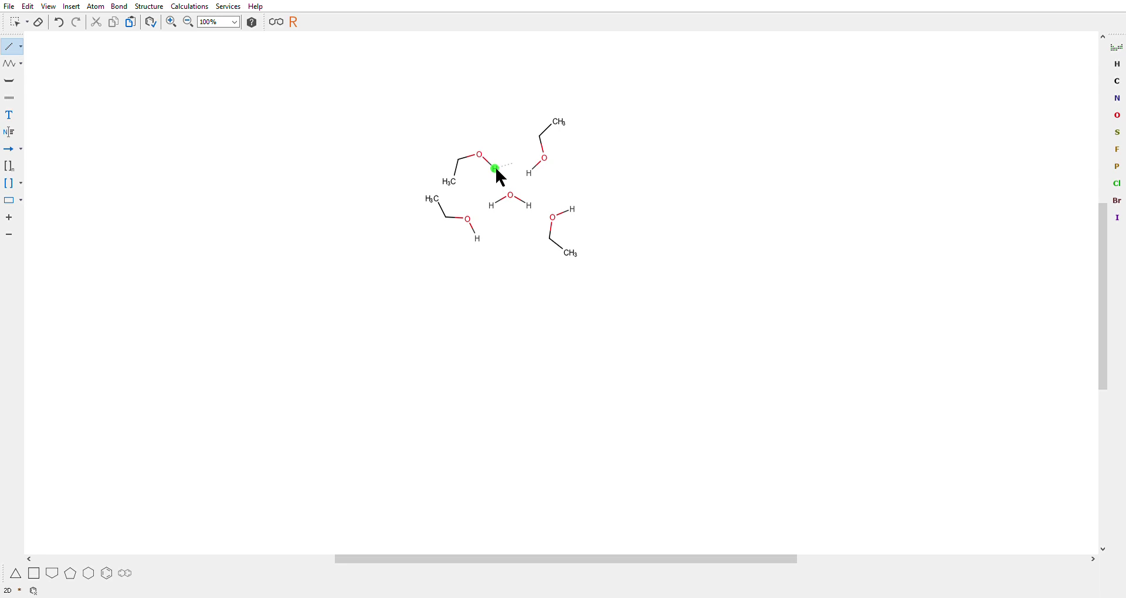
pyautogui.moveTo(495, 169)
pyautogui.mouseDown()
pyautogui.moveTo(508, 190)
pyautogui.moveTo(496, 171)
pyautogui.mouseUp()
pyautogui.moveTo(496, 172); pyautogui.dragTo(510, 195)
pyautogui.moveTo(512, 195); pyautogui.dragTo(589, 190)
pyautogui.moveTo(469, 219)
pyautogui.mouseDown()
pyautogui.moveTo(489, 206)
pyautogui.moveTo(557, 224)
pyautogui.mouseUp()
pyautogui.click(18, 23)
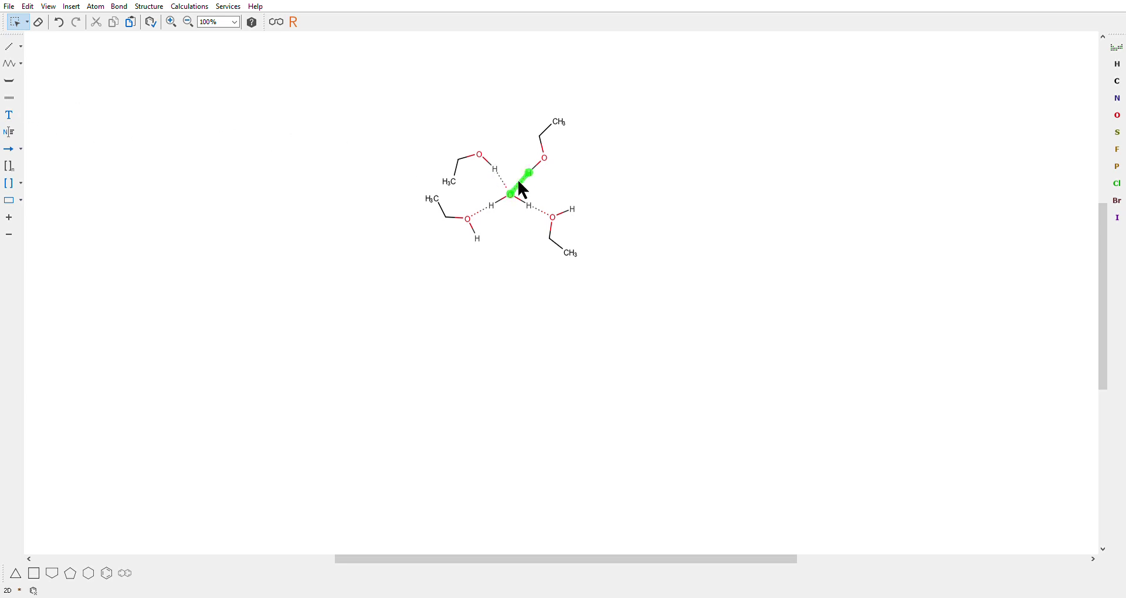
# Convert the lower-left, lower-right and upper dotted bonds into hashed hydrogen bonds
pyautogui.click(9, 99)
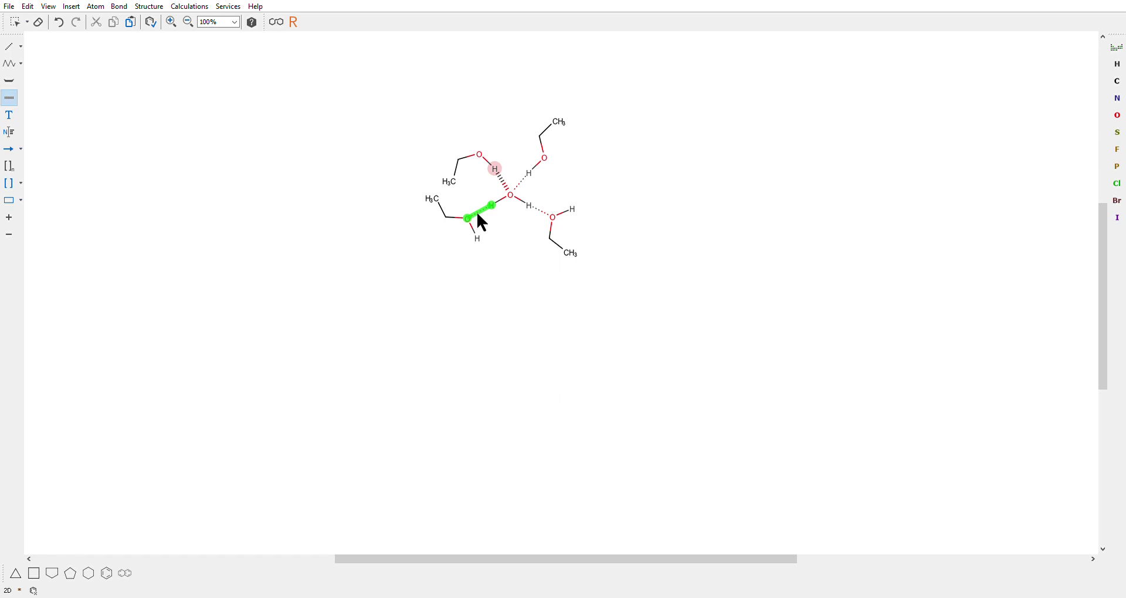
pyautogui.click(480, 216)
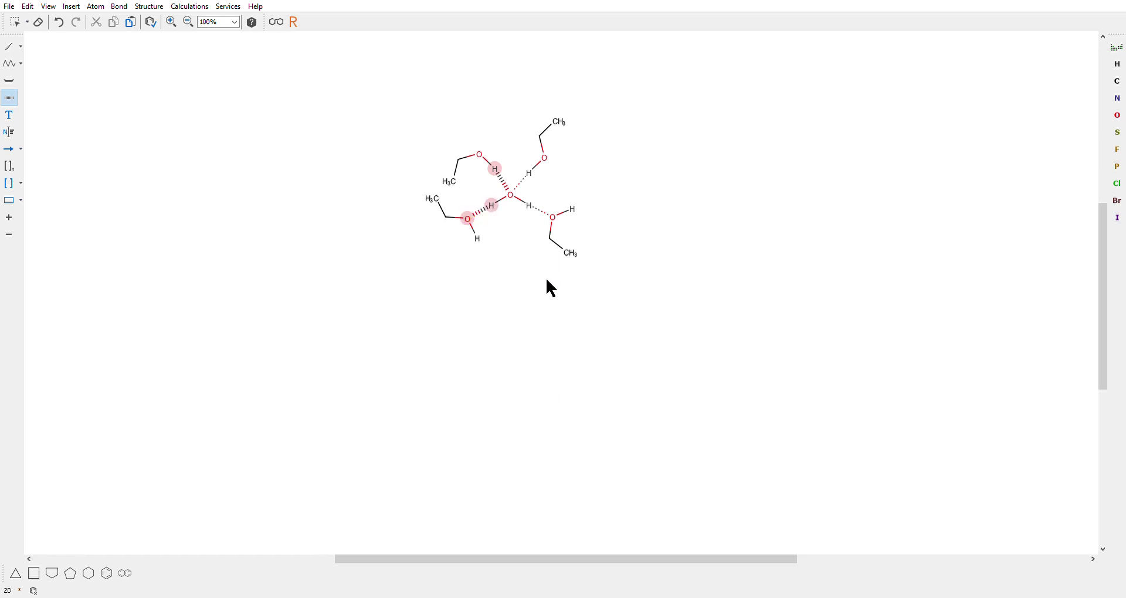
pyautogui.click(544, 217)
pyautogui.click(520, 184)
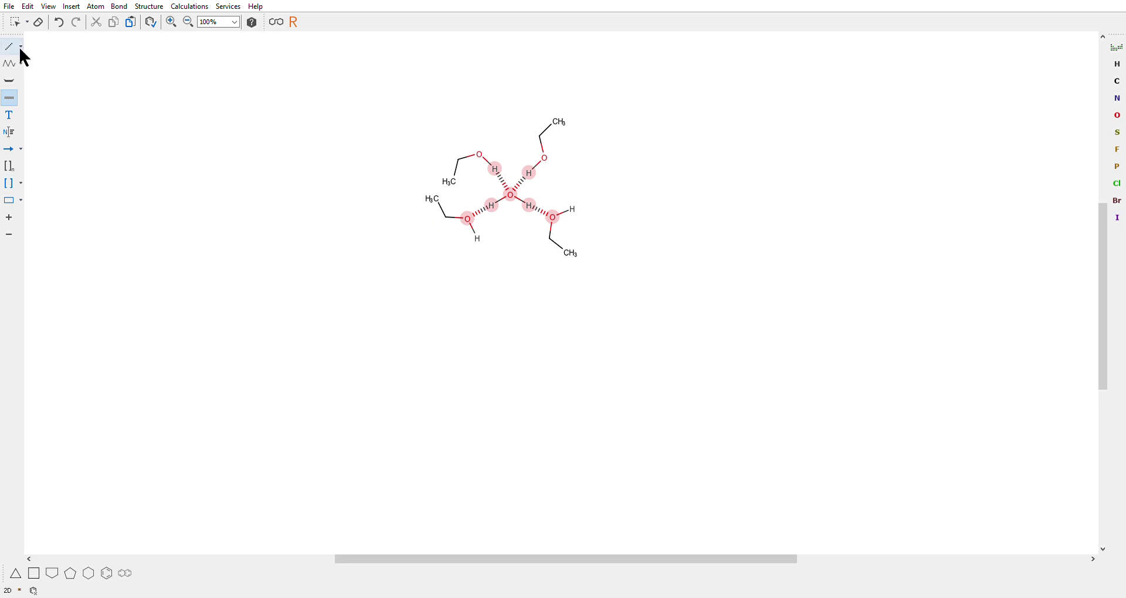
pyautogui.click(14, 24)
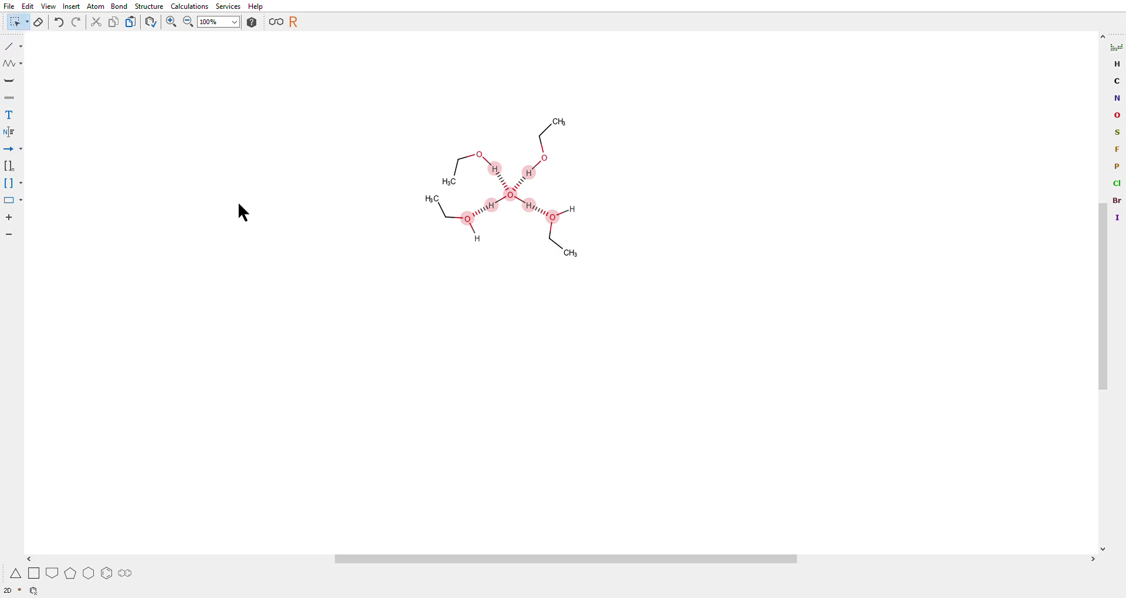